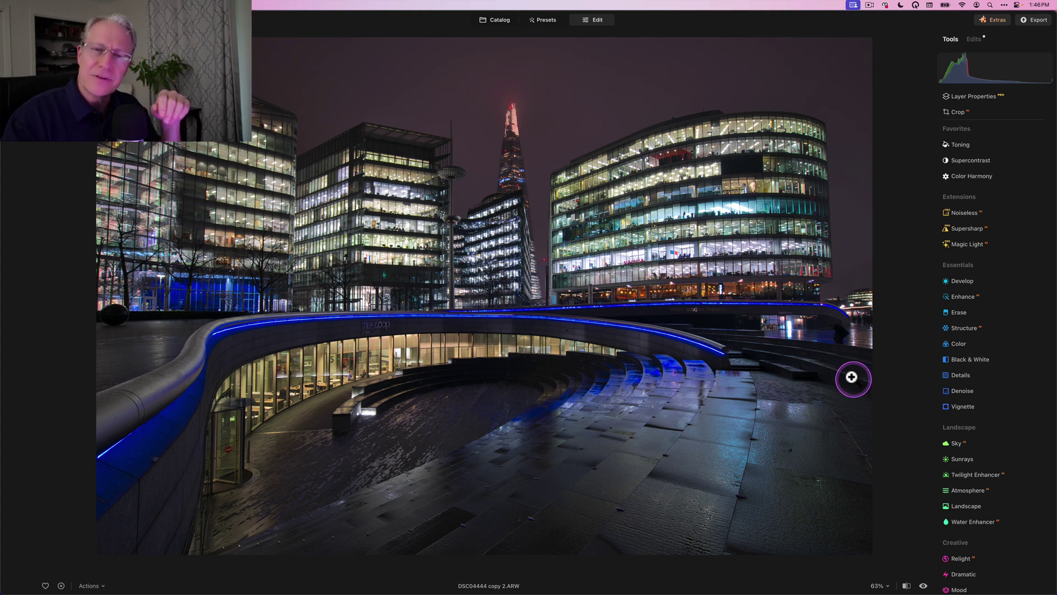
Step: Toggle the before/after view to compare the night cityscape with its original
{"action": "key", "text": "backslash"}
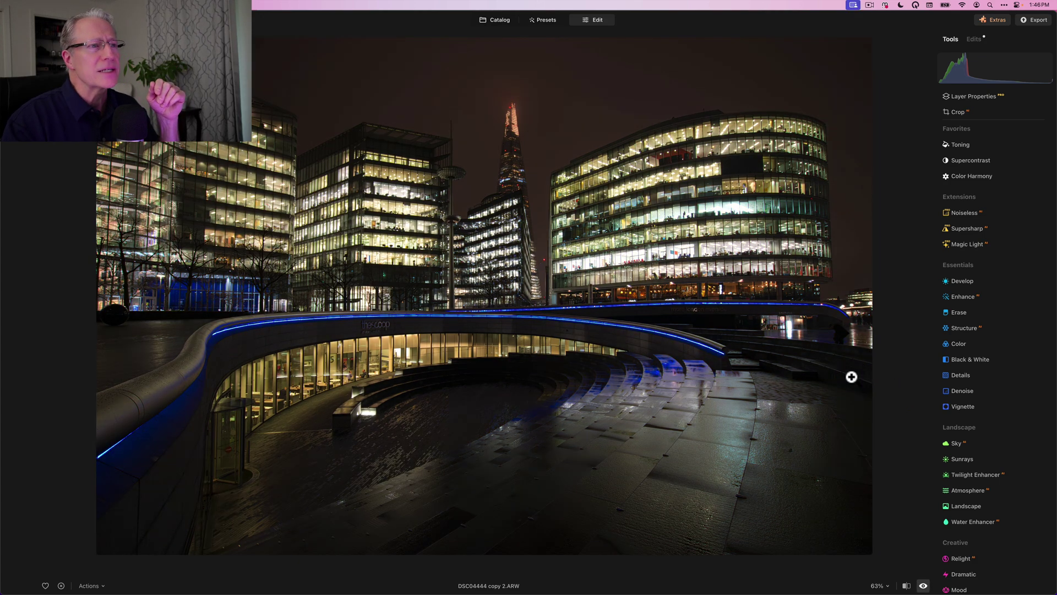
{"action": "key", "text": "backslash"}
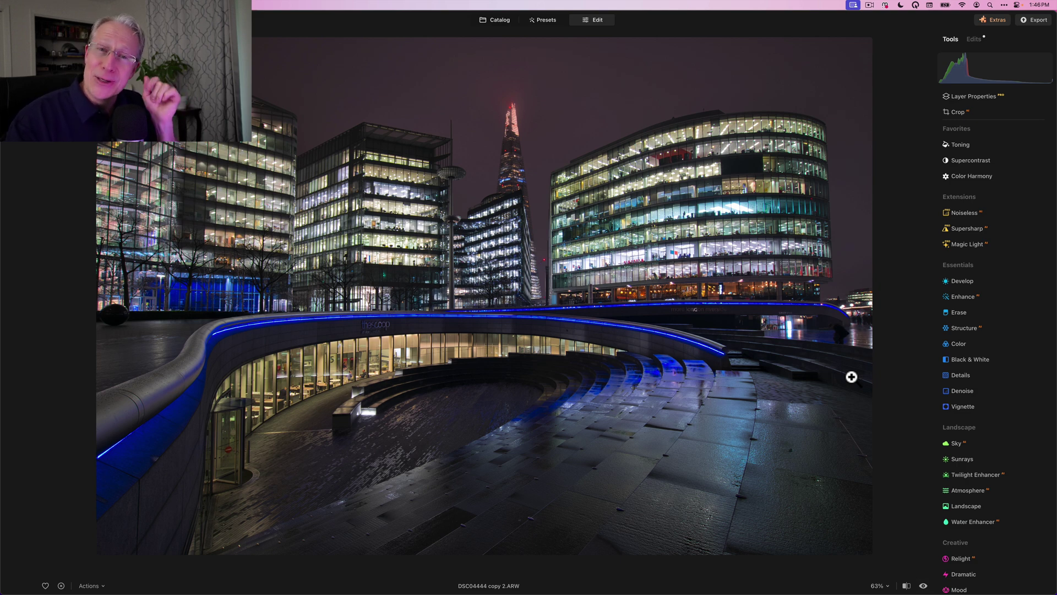
Step: Set the Enhance tool's Accent to 67 on the night cityscape
{"action": "left_click", "coordinate": [966, 297]}
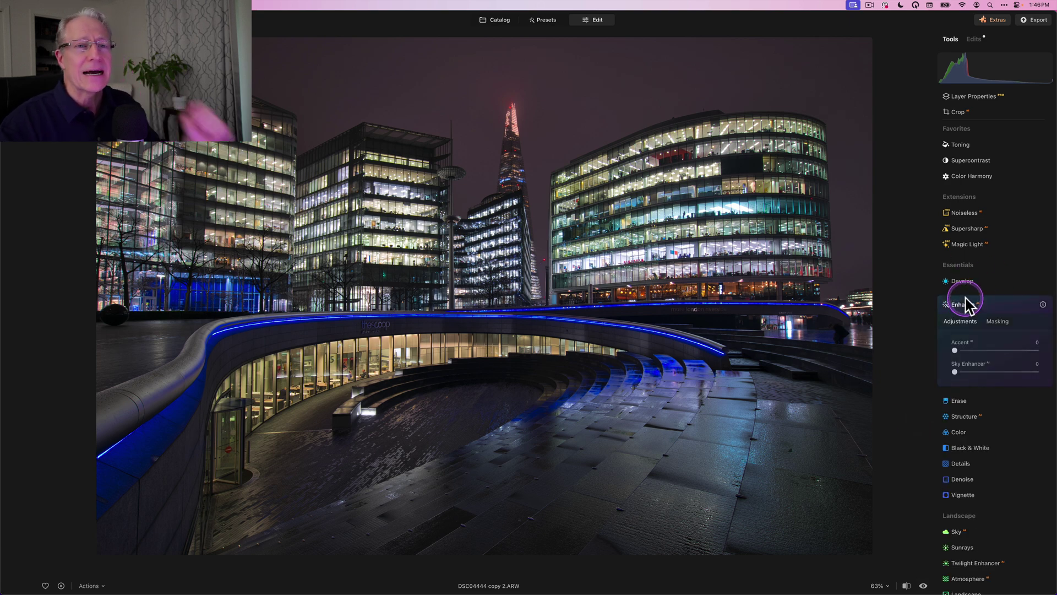
{"action": "left_click_drag", "start_coordinate": [956, 300], "coordinate": [1049, 301]}
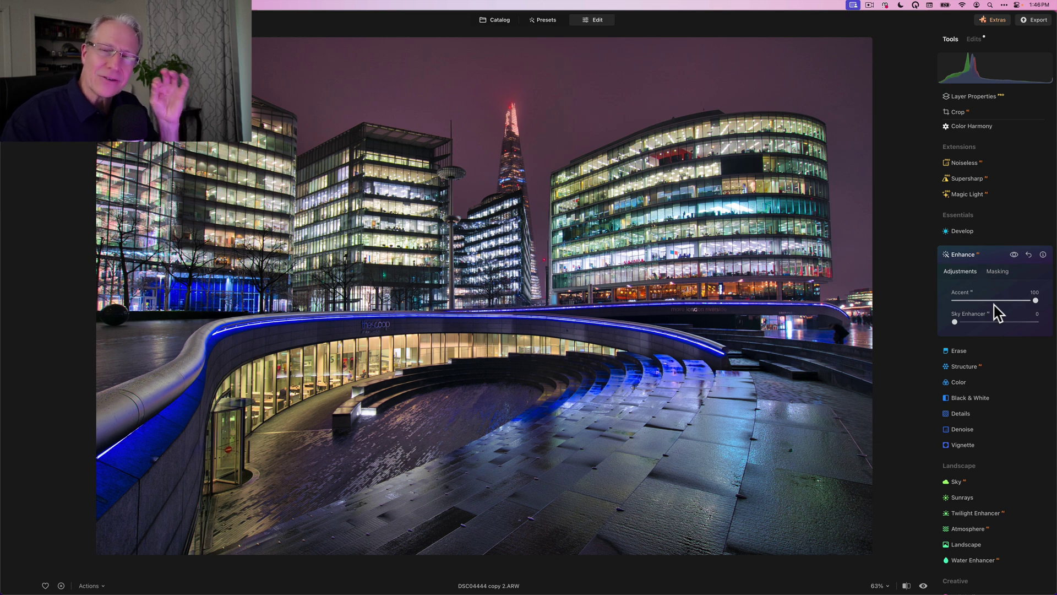
{"action": "mouse_move", "coordinate": [995, 302]}
{"action": "left_mouse_down"}
{"action": "mouse_move", "coordinate": [954, 301]}
{"action": "mouse_move", "coordinate": [1002, 301]}
{"action": "left_mouse_up"}
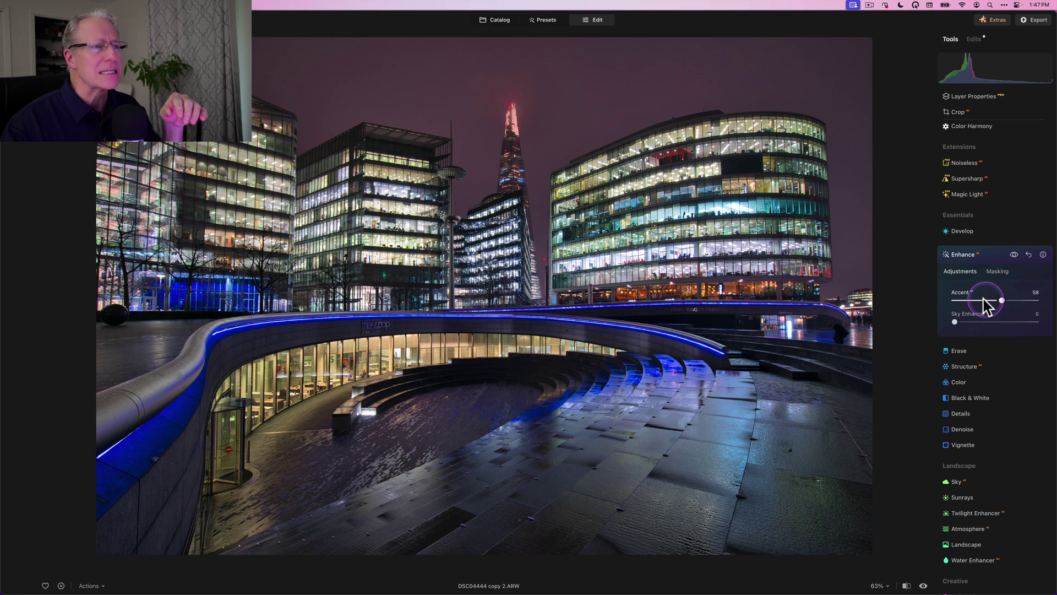
{"action": "left_click", "coordinate": [1003, 301]}
{"action": "left_click_drag", "start_coordinate": [1002, 302], "coordinate": [1009, 301]}
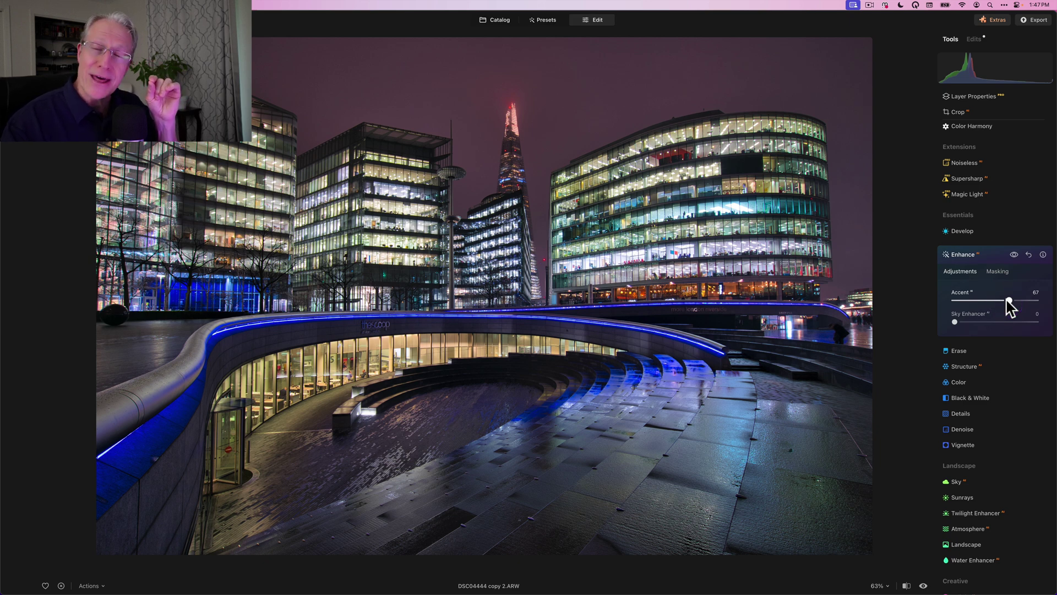
{"action": "left_click", "coordinate": [1000, 272]}
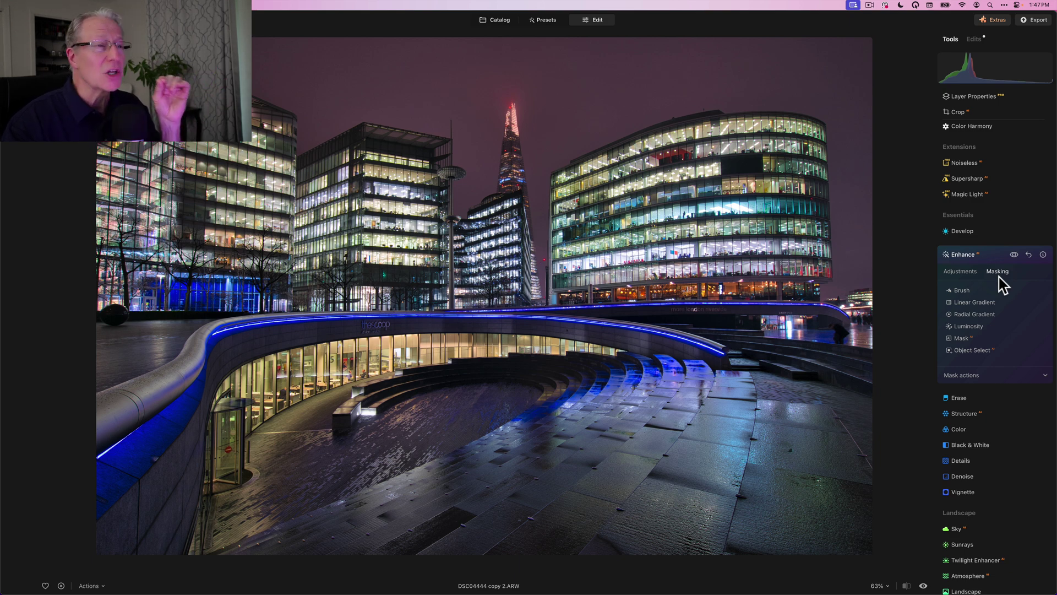
Step: Add a Luminosity mask to Enhance and narrow its luminance range to the midtones
{"action": "left_click", "coordinate": [974, 327]}
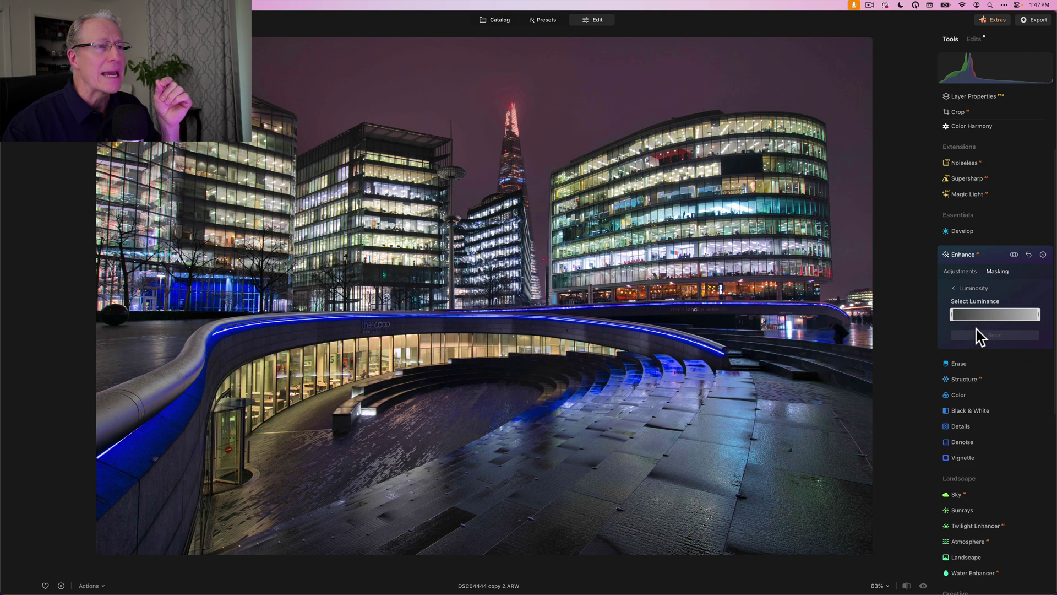
{"action": "mouse_move", "coordinate": [951, 314]}
{"action": "left_mouse_down"}
{"action": "mouse_move", "coordinate": [1015, 315]}
{"action": "mouse_move", "coordinate": [973, 332]}
{"action": "mouse_move", "coordinate": [1019, 328]}
{"action": "left_mouse_up"}
{"action": "left_click", "coordinate": [1005, 326]}
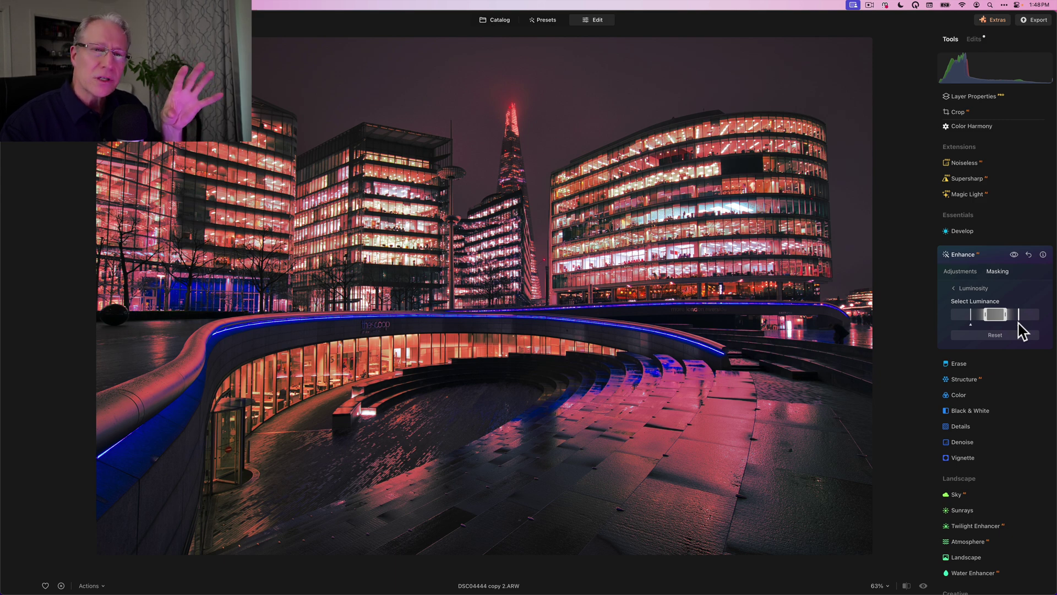
{"action": "mouse_move", "coordinate": [1006, 312]}
{"action": "left_mouse_down"}
{"action": "mouse_move", "coordinate": [1001, 303]}
{"action": "mouse_move", "coordinate": [995, 322]}
{"action": "mouse_move", "coordinate": [970, 325]}
{"action": "mouse_move", "coordinate": [1019, 324]}
{"action": "left_mouse_up"}
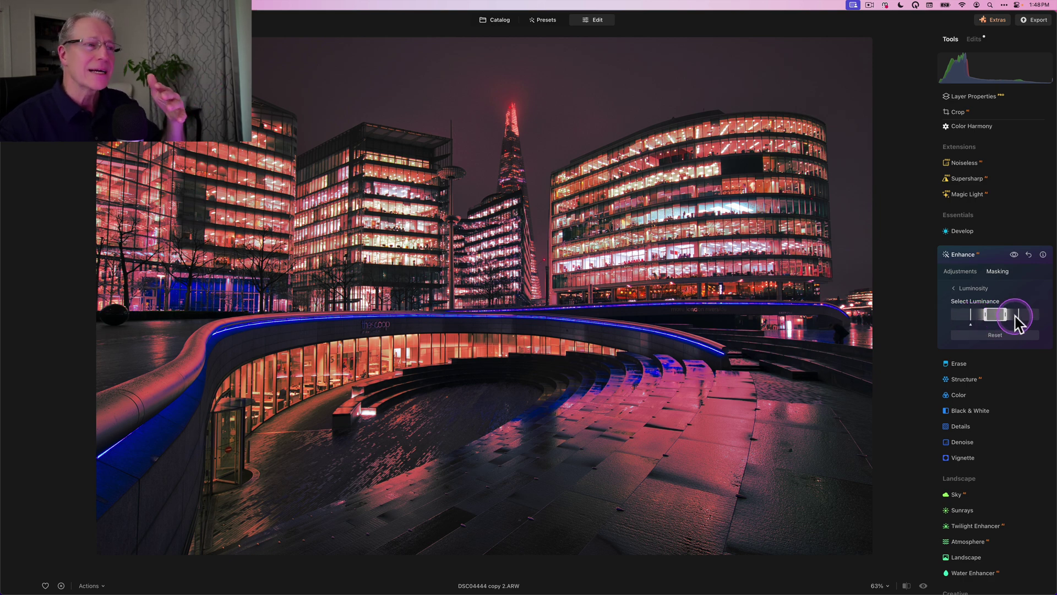
Step: Toggle the Enhance effect off and on to compare the cityscape with and without it
{"action": "left_click", "coordinate": [961, 275]}
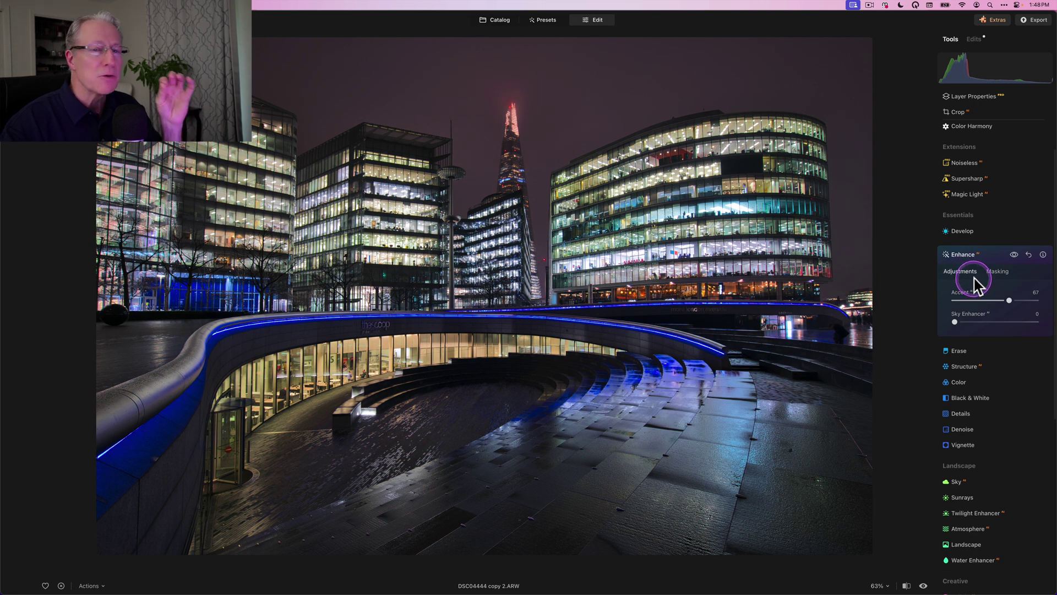
{"action": "left_click", "coordinate": [1014, 254]}
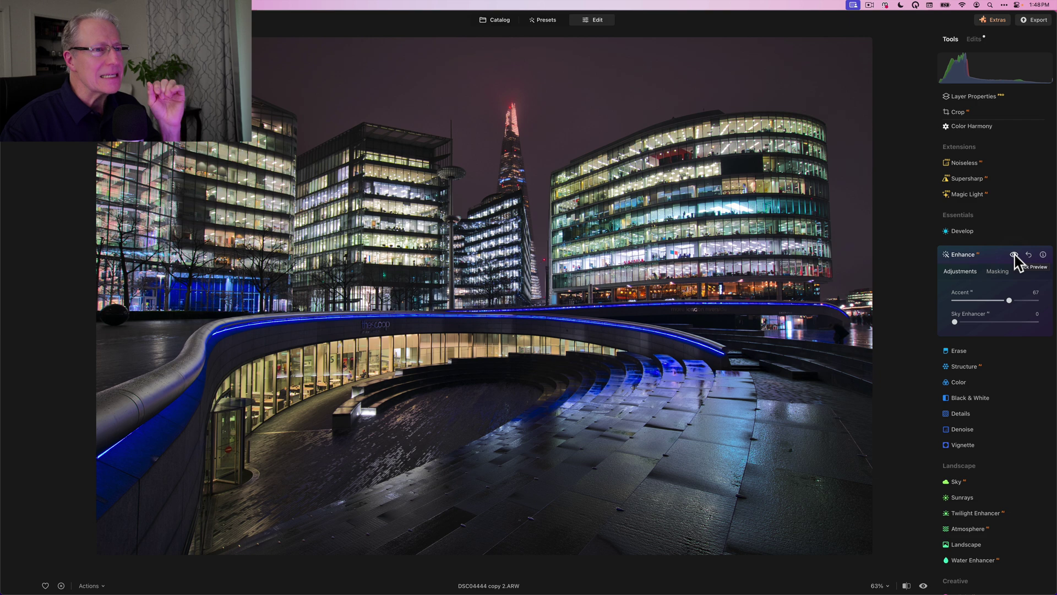
{"action": "left_click", "coordinate": [1015, 256]}
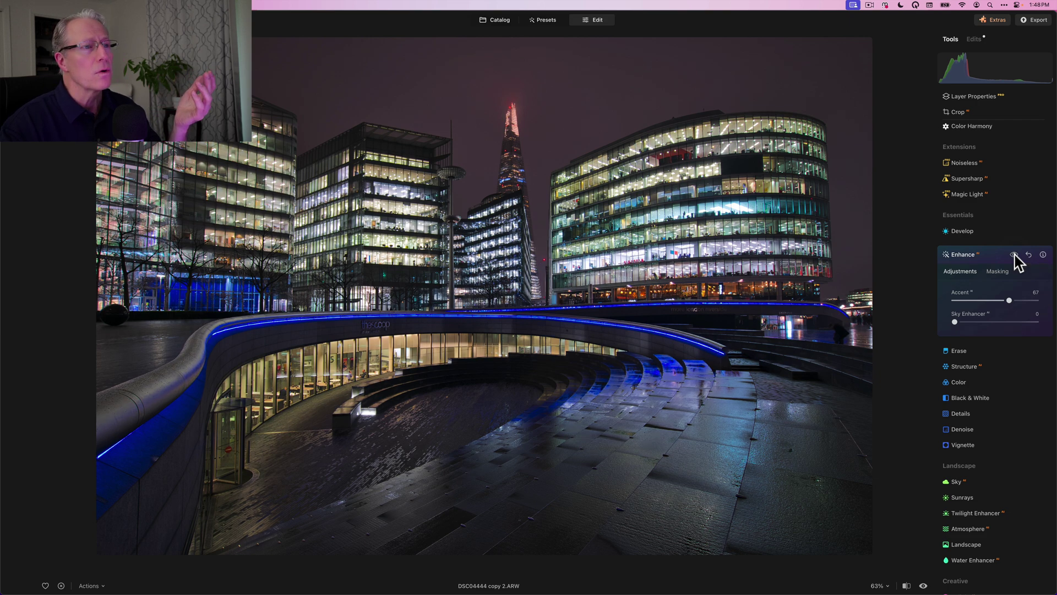
{"action": "left_click", "coordinate": [1015, 256]}
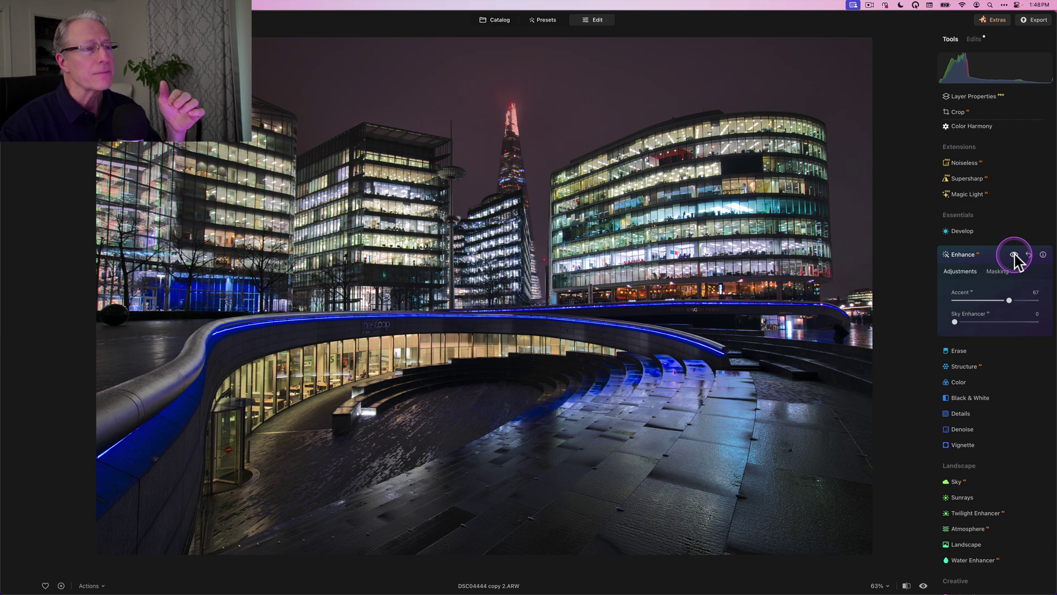
{"action": "left_click", "coordinate": [1014, 255]}
{"action": "left_click", "coordinate": [1015, 255]}
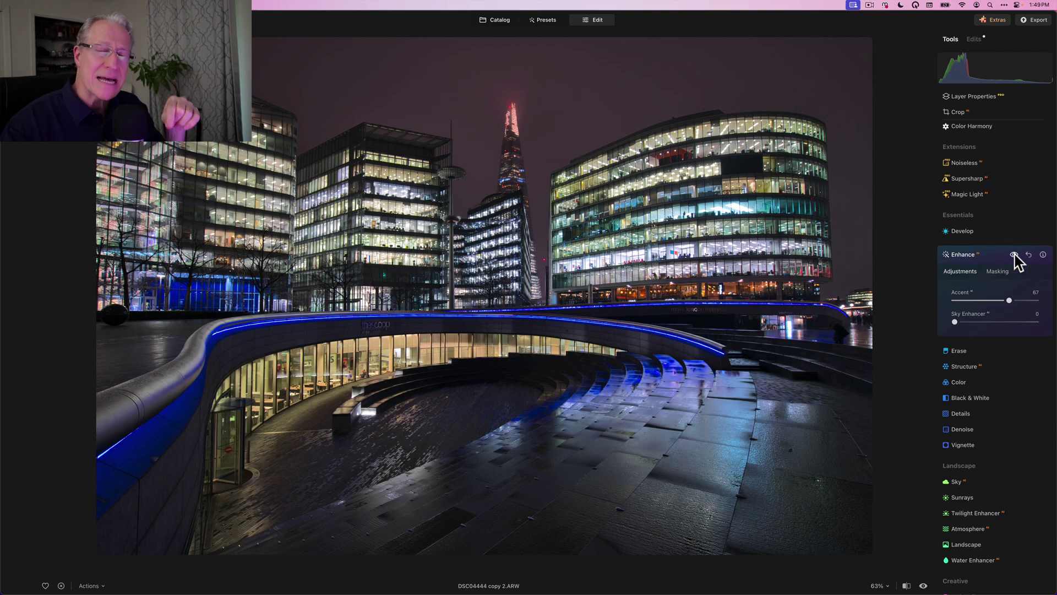
Step: Lower the Accent amount for a subtler effect, recompare, and leave Enhance switched on
{"action": "left_click", "coordinate": [1009, 300]}
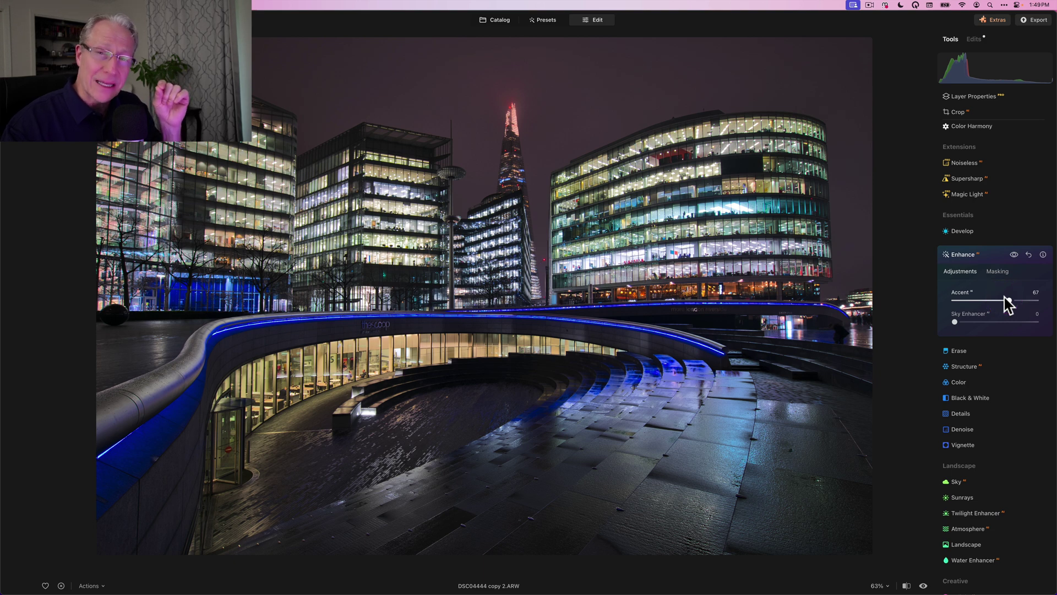
{"action": "mouse_move", "coordinate": [1008, 303]}
{"action": "left_mouse_down"}
{"action": "mouse_move", "coordinate": [995, 302]}
{"action": "mouse_move", "coordinate": [1019, 302]}
{"action": "mouse_move", "coordinate": [992, 303]}
{"action": "left_mouse_up"}
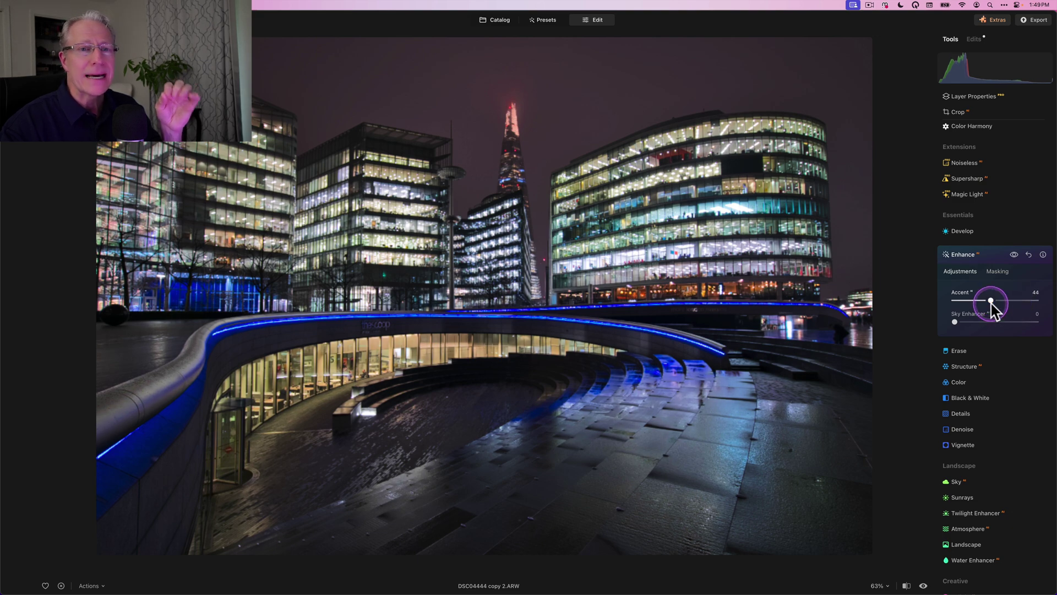
{"action": "left_click", "coordinate": [1014, 254]}
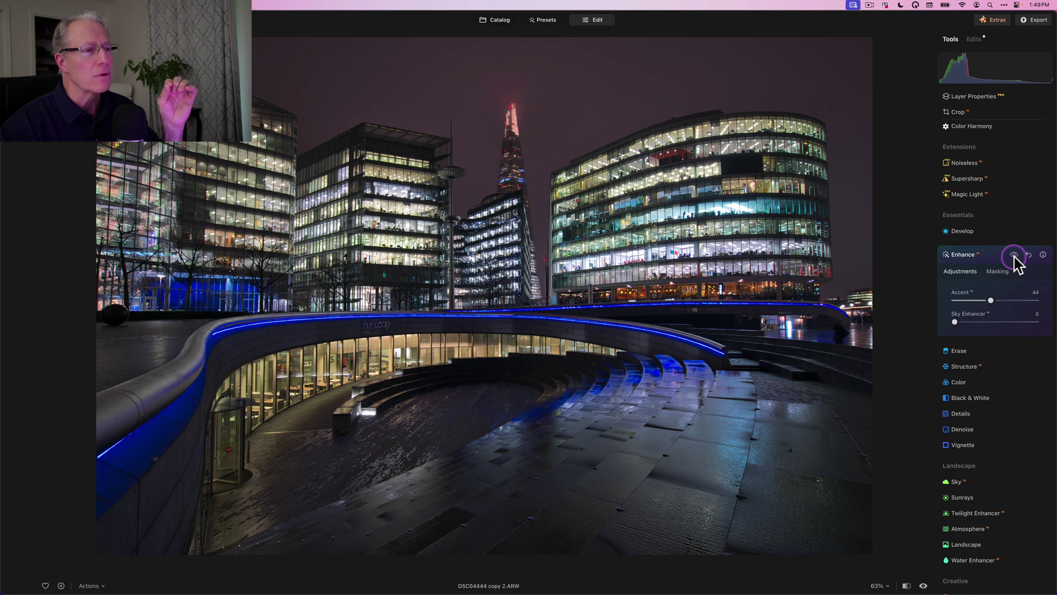
{"action": "left_click", "coordinate": [1015, 256]}
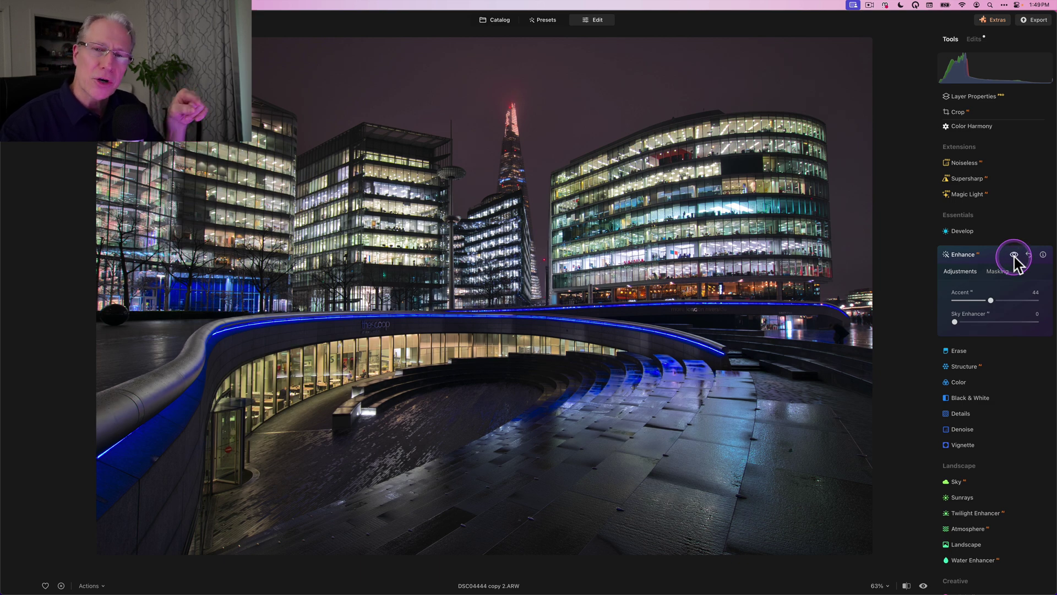
{"action": "left_click", "coordinate": [953, 294]}
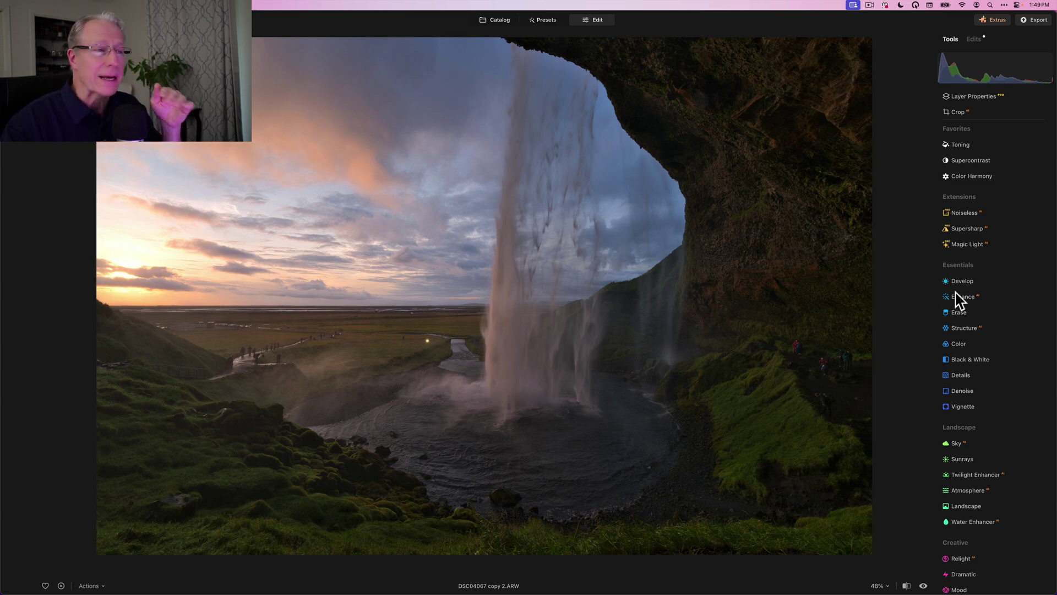
{"action": "left_click", "coordinate": [905, 316]}
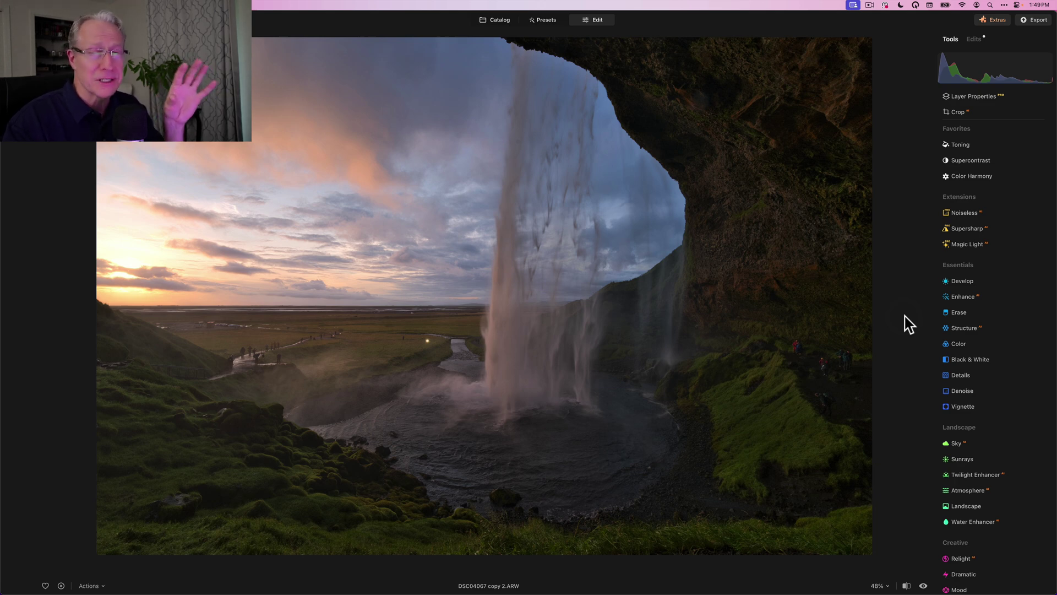
{"action": "key", "text": "backslash"}
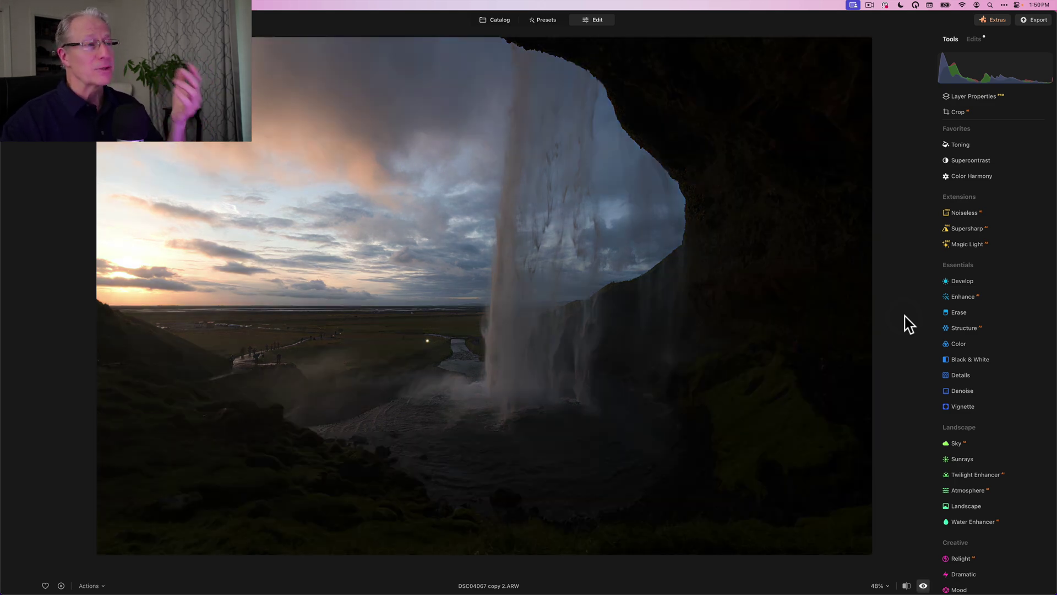
{"action": "key", "text": "backslash"}
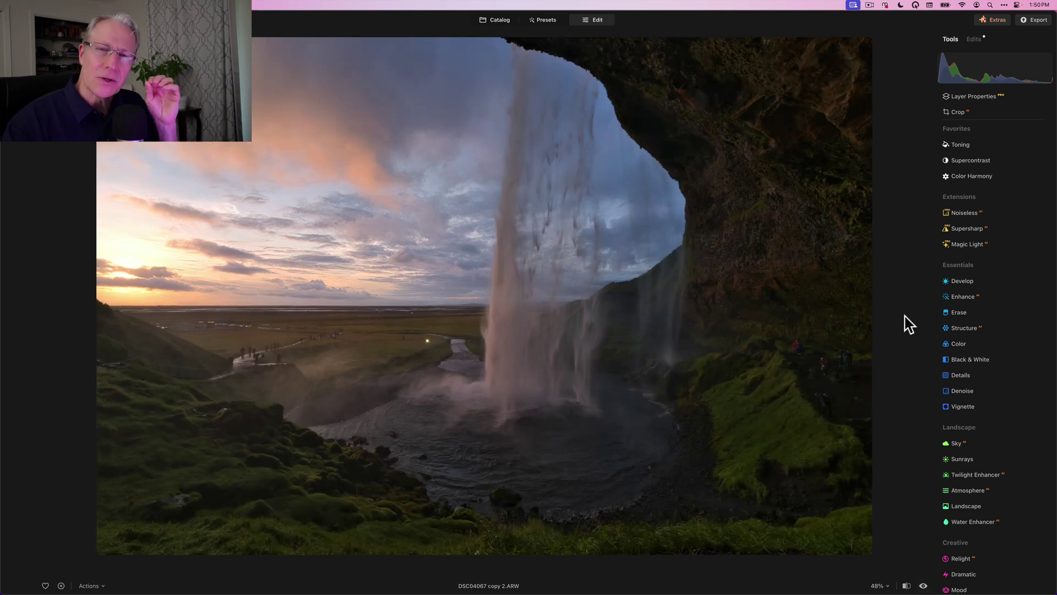
{"action": "left_click", "coordinate": [964, 300]}
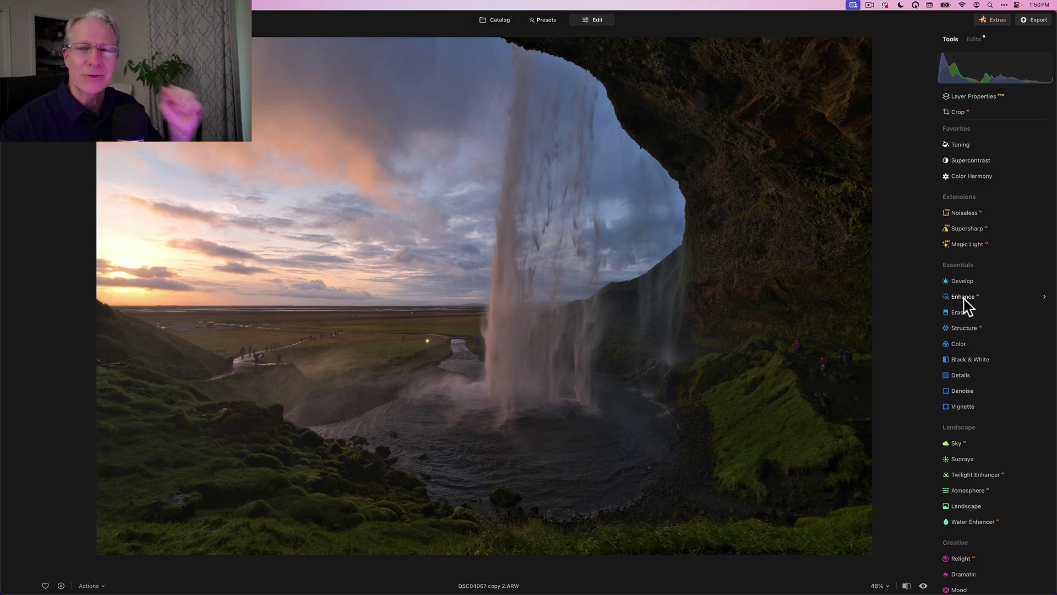
Step: Boost the waterfall's Accent to about 60 with a Luminosity mask excluding the darkest tones
{"action": "left_click", "coordinate": [964, 300]}
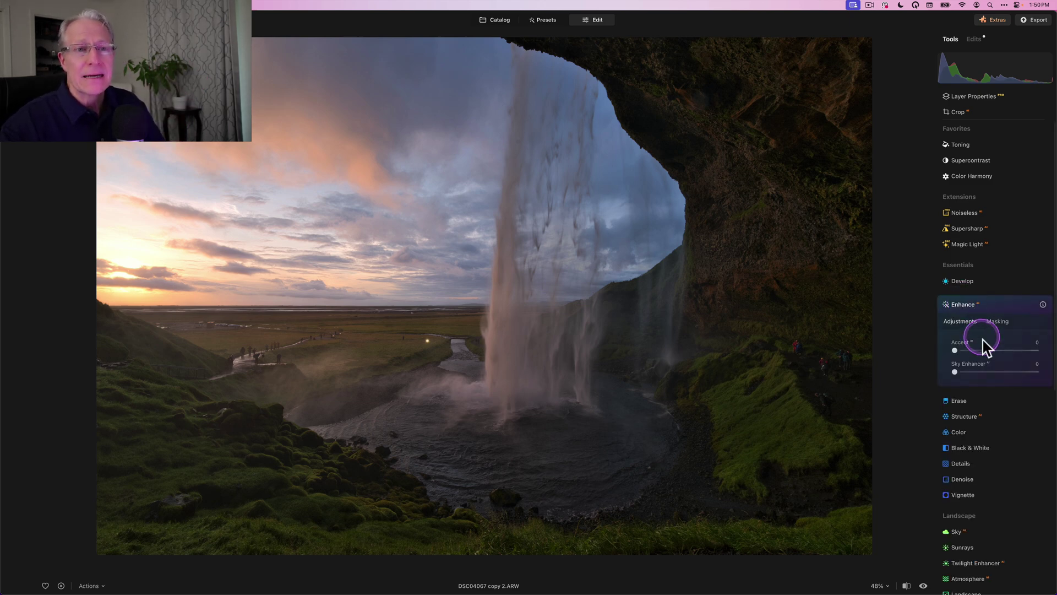
{"action": "left_click_drag", "start_coordinate": [983, 344], "coordinate": [1004, 351]}
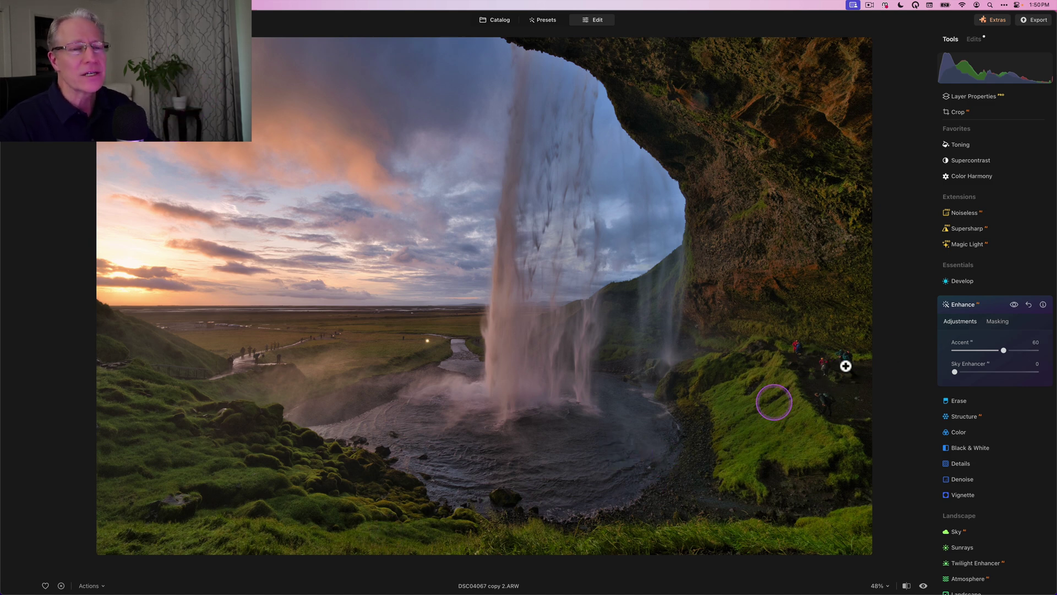
{"action": "left_click", "coordinate": [998, 323]}
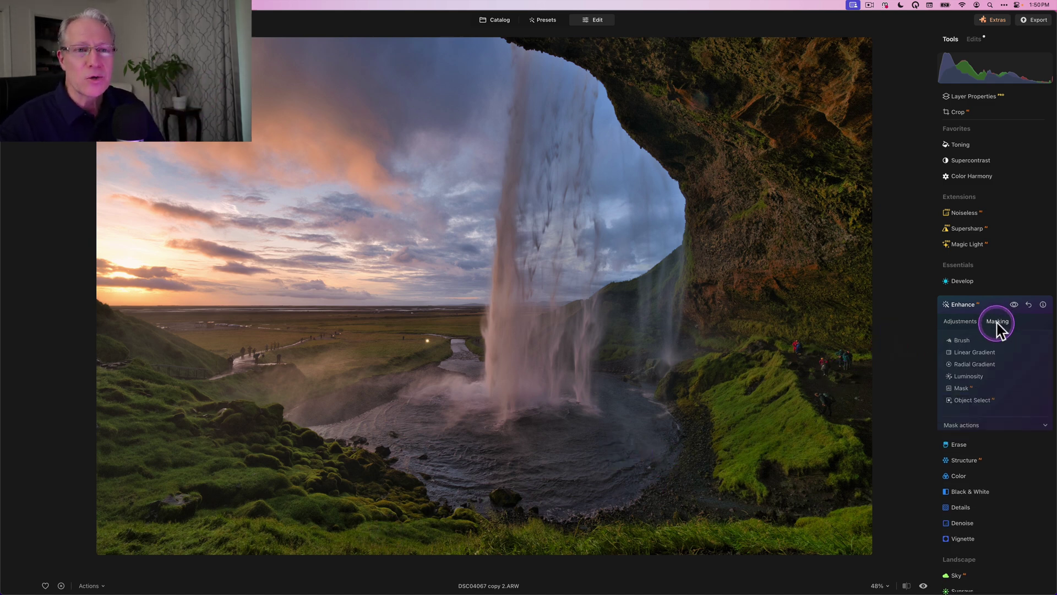
{"action": "left_click", "coordinate": [968, 376]}
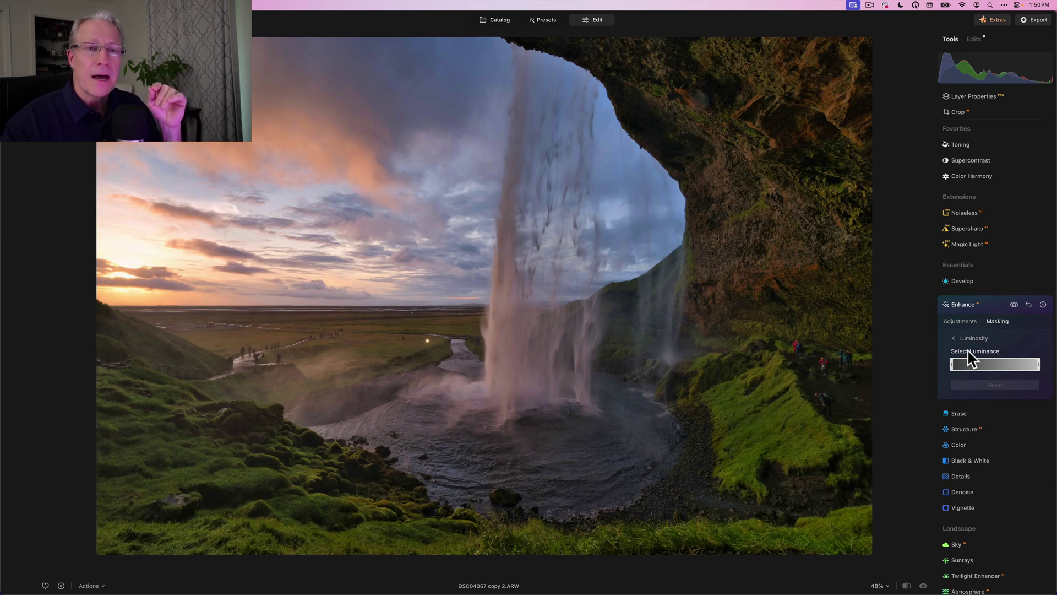
{"action": "left_click_drag", "start_coordinate": [952, 365], "coordinate": [974, 372]}
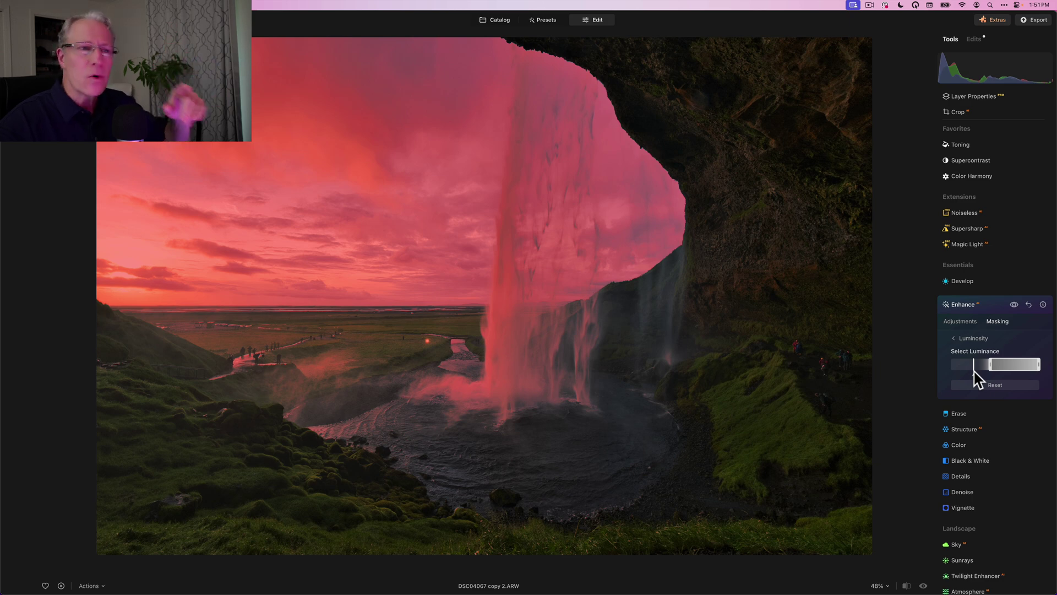
Step: Toggle the masked Accent effect off and on to compare the waterfall, leaving it on
{"action": "left_click", "coordinate": [961, 323]}
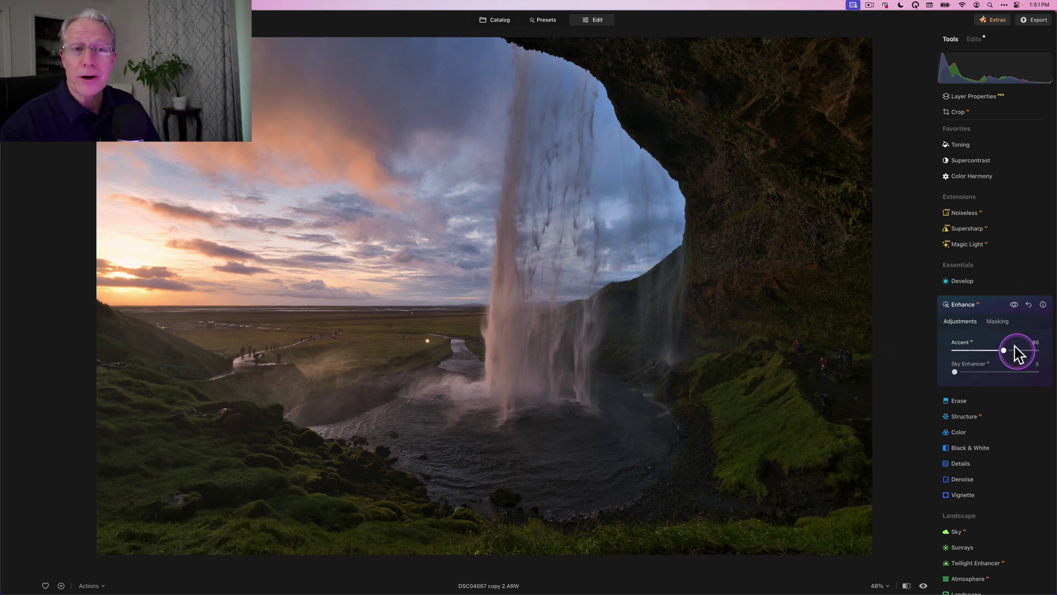
{"action": "left_click", "coordinate": [1014, 305]}
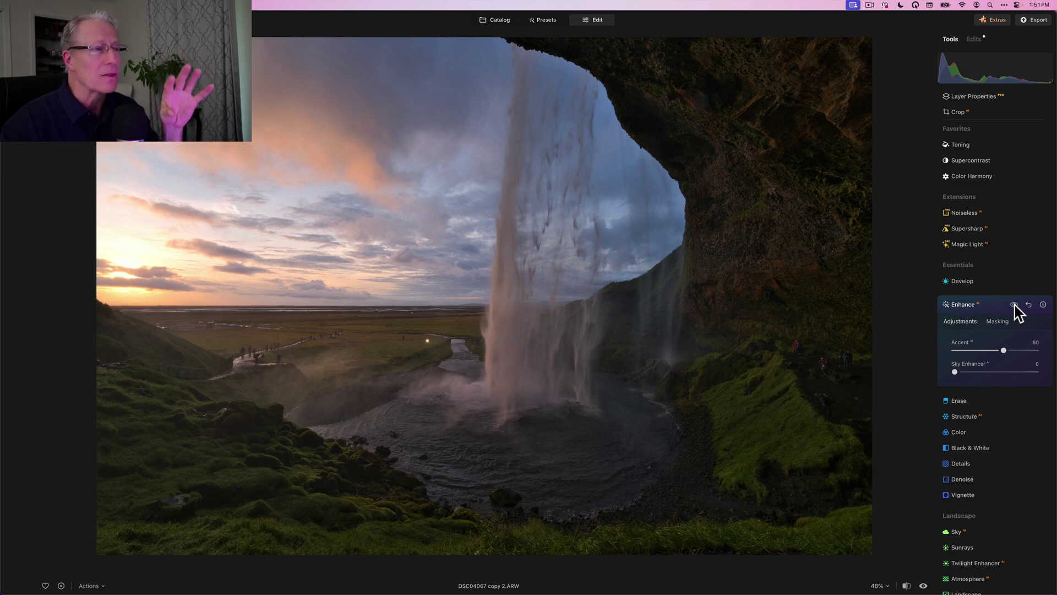
{"action": "left_click", "coordinate": [1015, 304]}
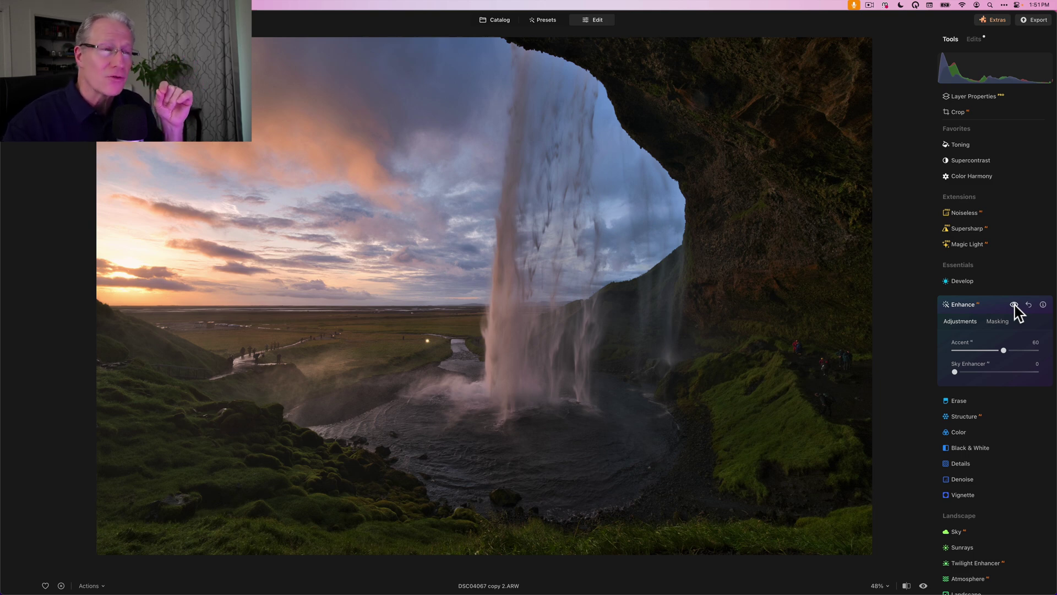
{"action": "left_click", "coordinate": [1002, 348]}
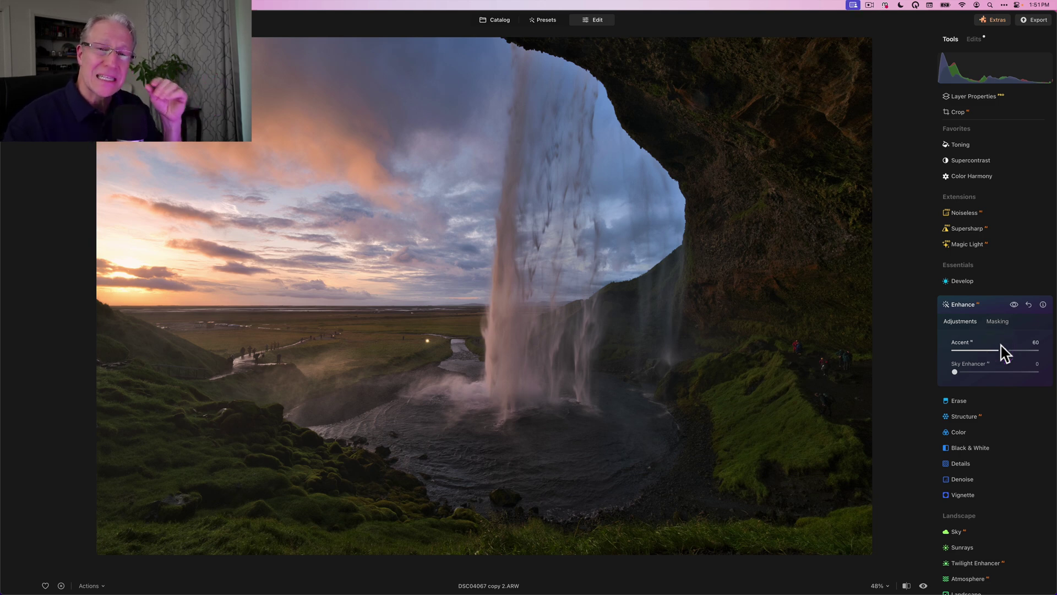
{"action": "left_click", "coordinate": [1014, 304]}
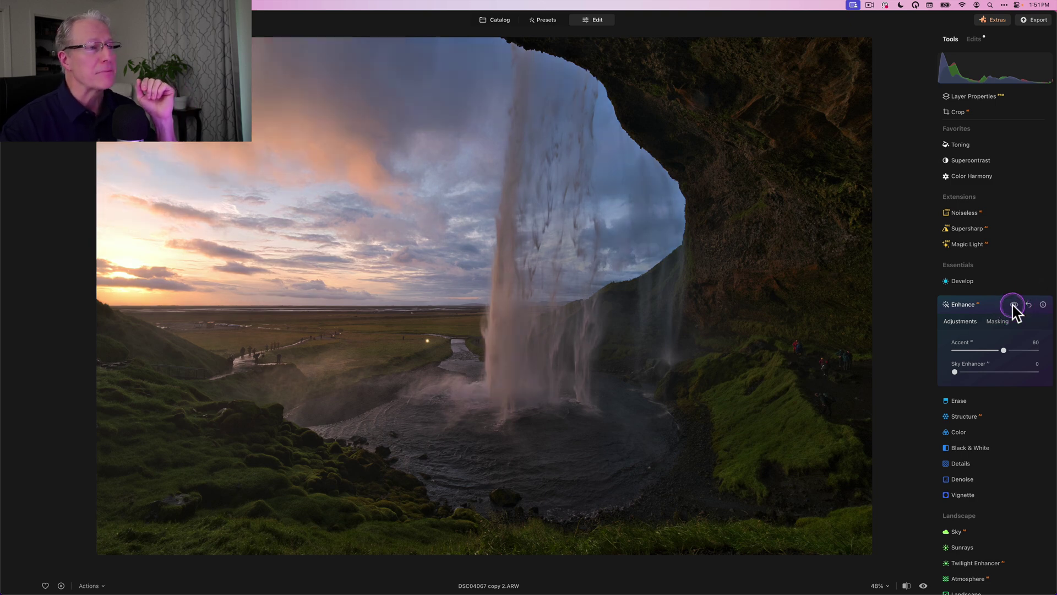
{"action": "left_click", "coordinate": [1014, 304]}
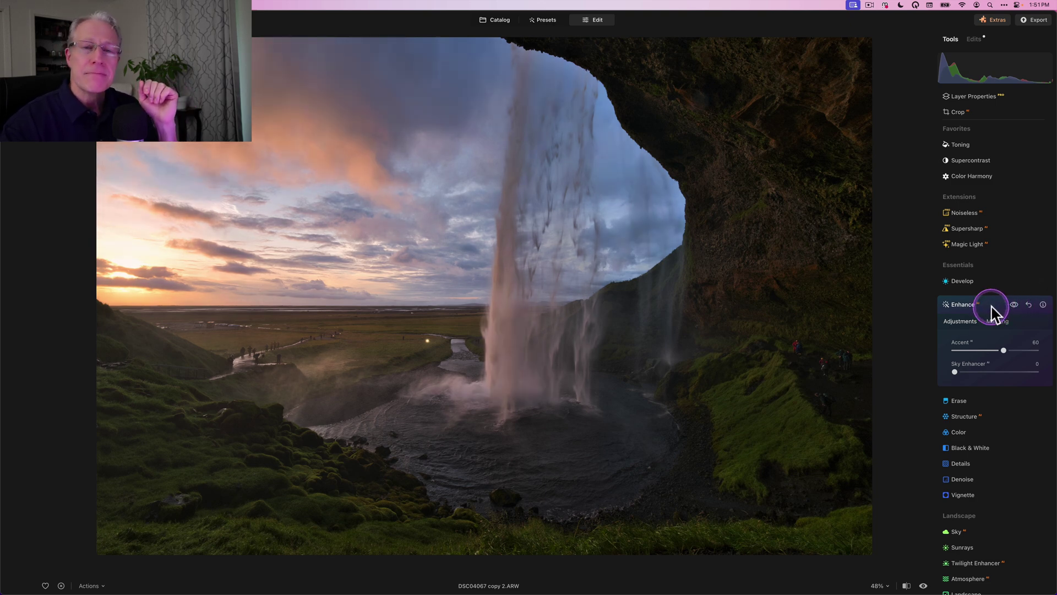
{"action": "left_click", "coordinate": [992, 305]}
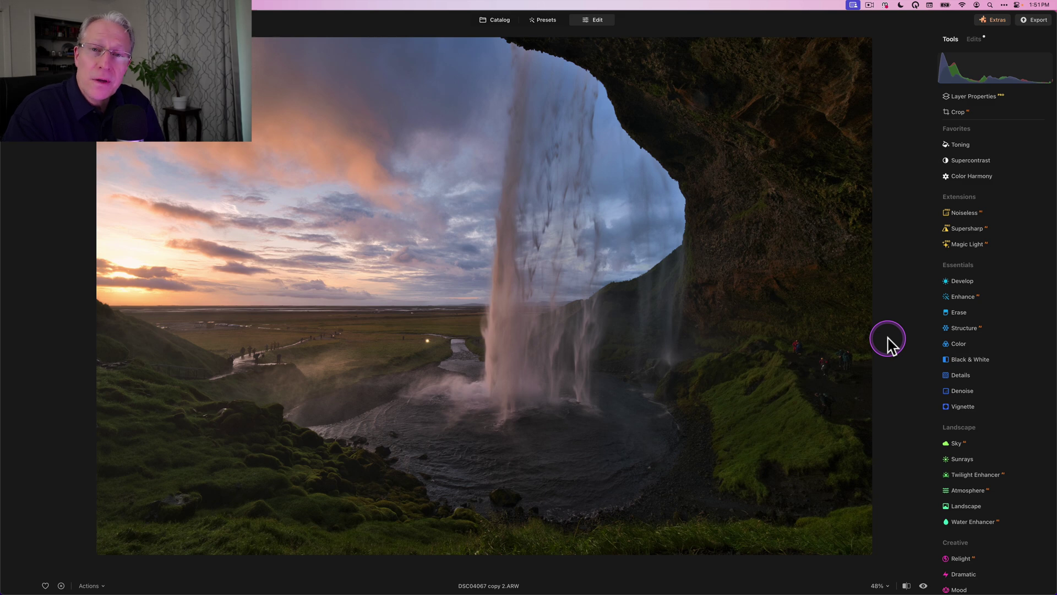